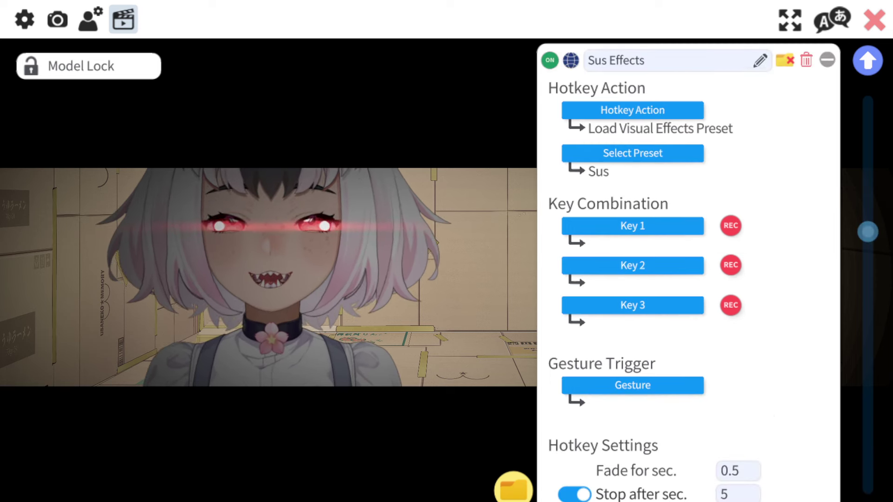
Review the Sus Effects hotkey settings, and in Mix It Up's services view the VTube Studio entry
scroll(688, 270, down, 1)
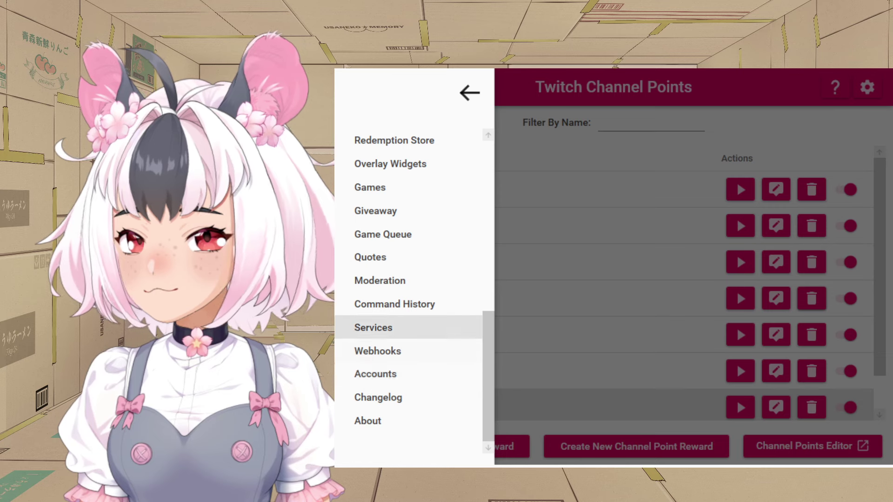
click(373, 328)
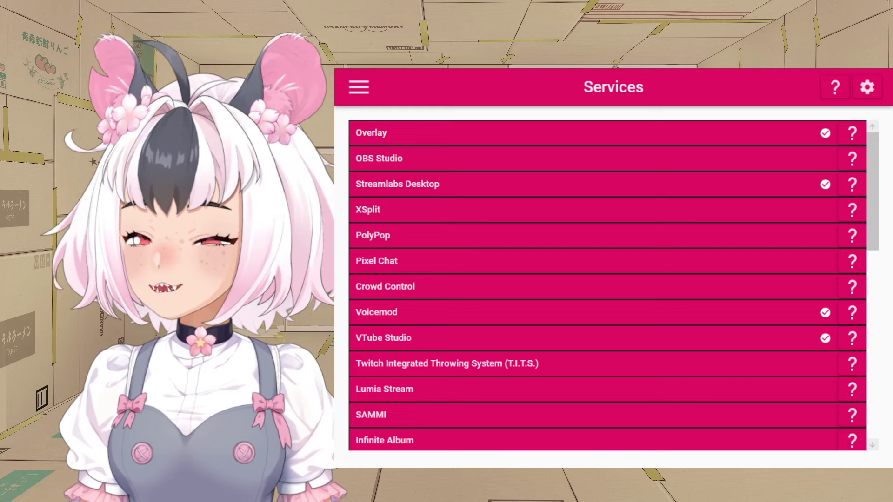
click(593, 338)
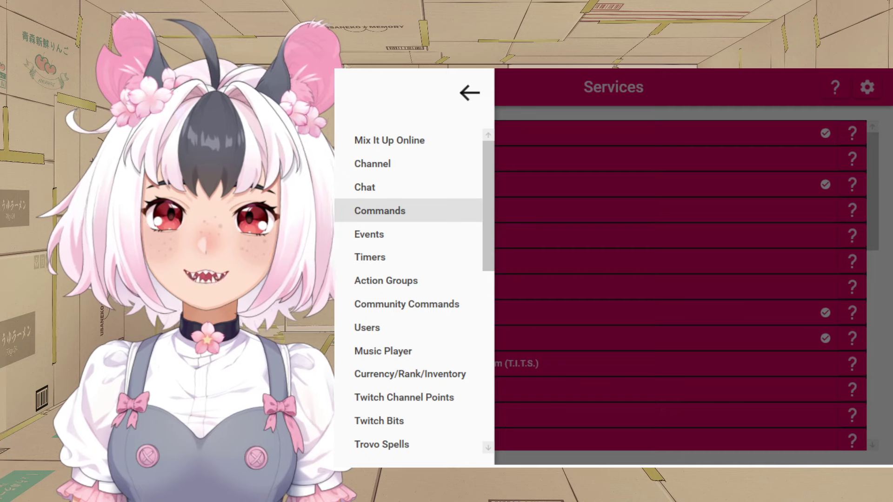
Go to the Twitch channel point rewards and open the Sus2 reward's command for editing
scroll(395, 232, down, 3)
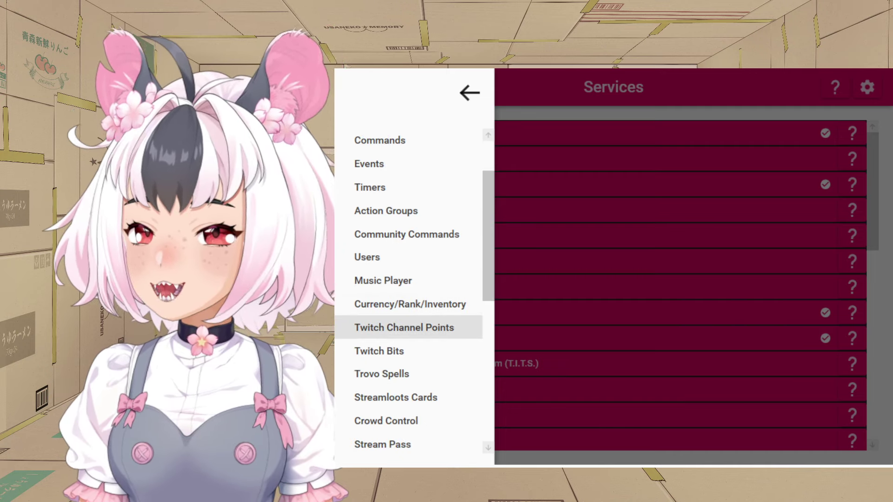
click(404, 328)
scroll(604, 288, down, 1)
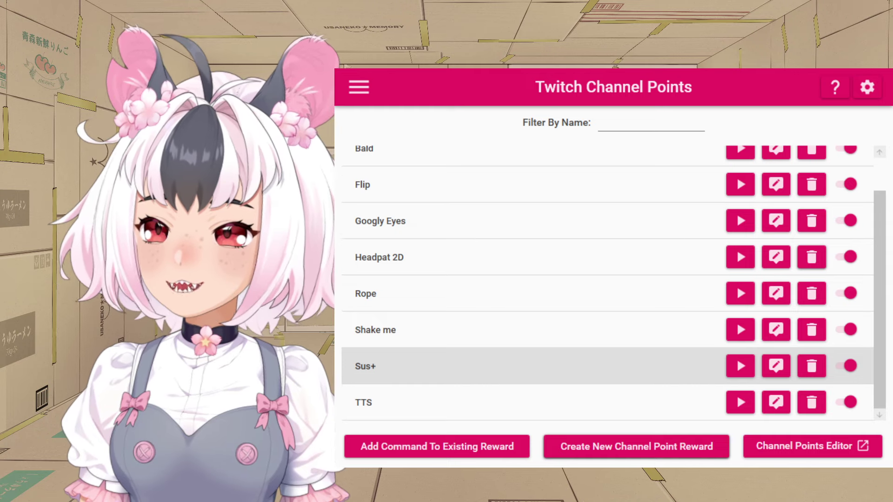
click(811, 256)
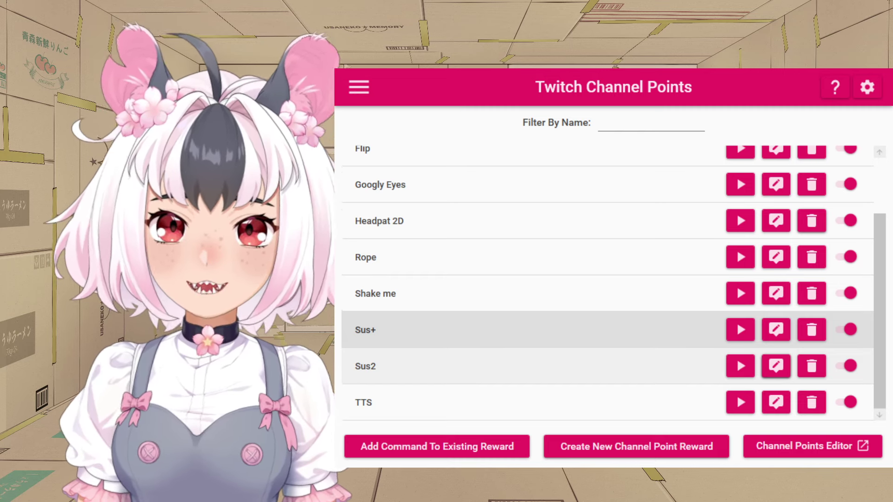
click(775, 366)
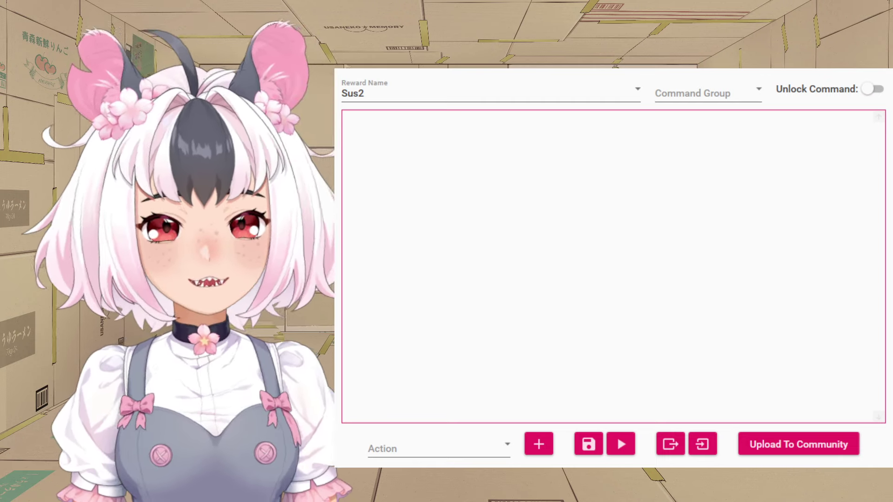
Add a VTube Studio action that runs the Sus Effects hot key on the Blossom Model
click(439, 448)
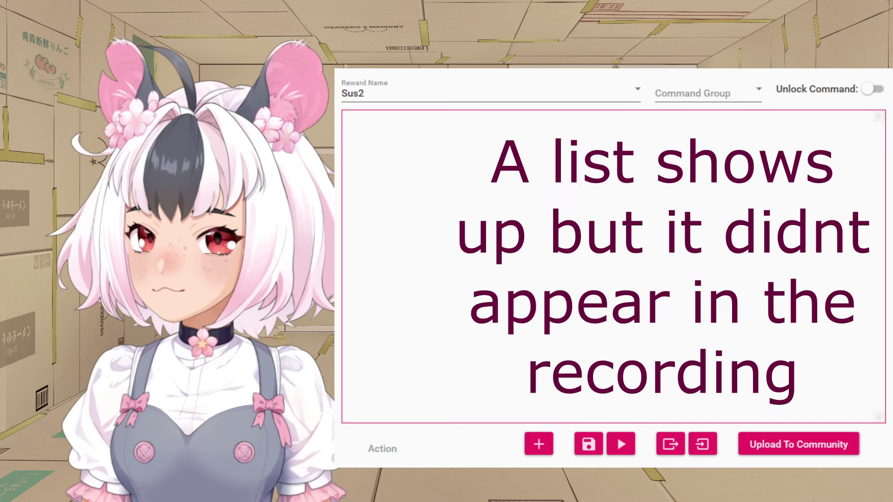
click(397, 448)
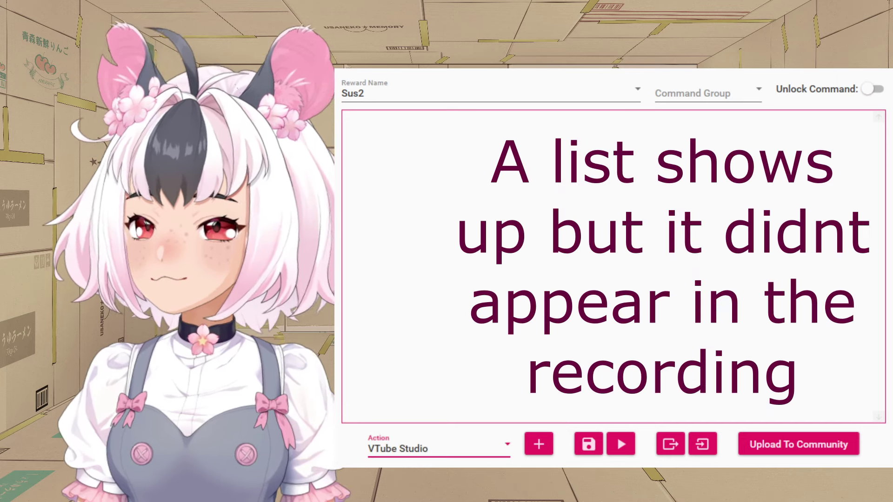
click(538, 444)
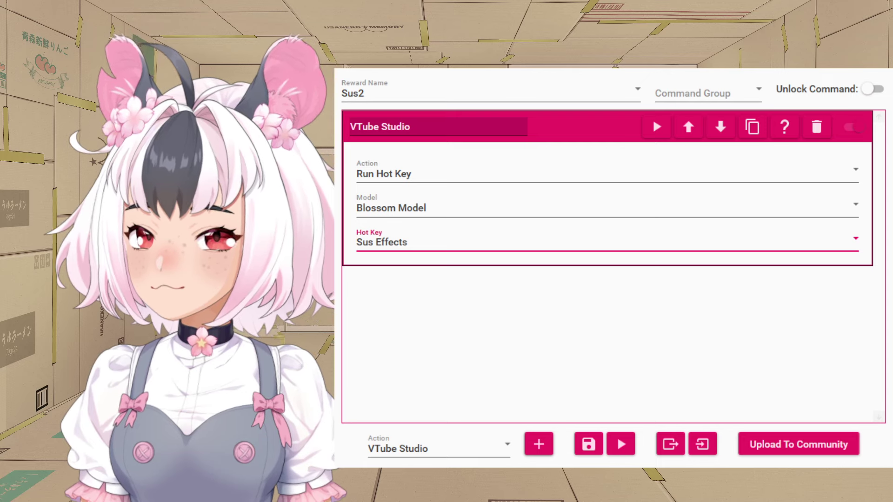
click(652, 118)
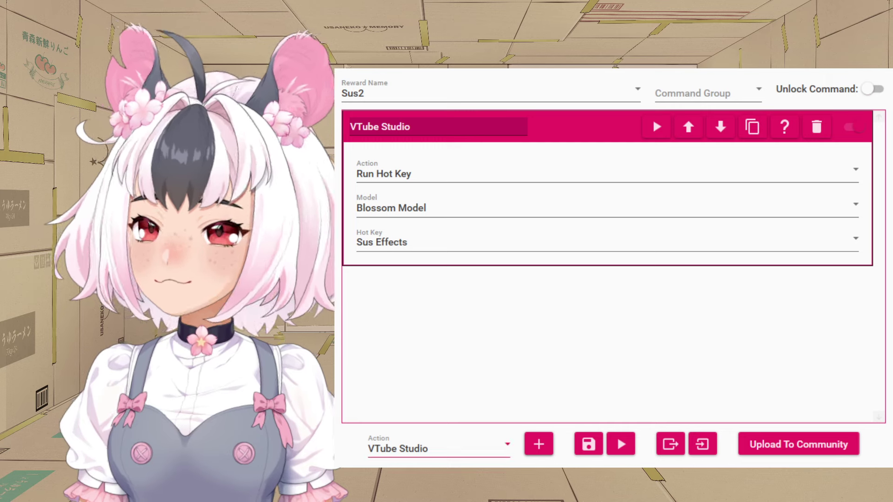
Add a second VTube Studio action running the Blossom Model's Sus Move hot key, and test the command
click(438, 447)
key(Tab)
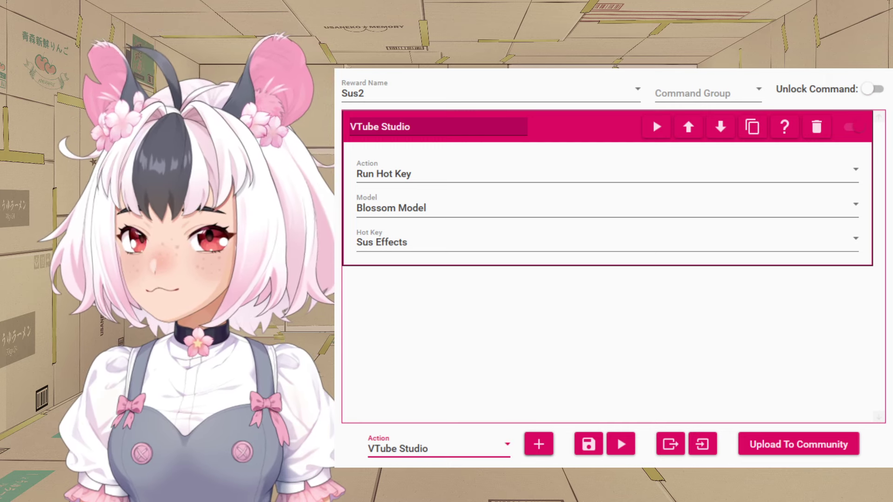
key(Return)
click(607, 330)
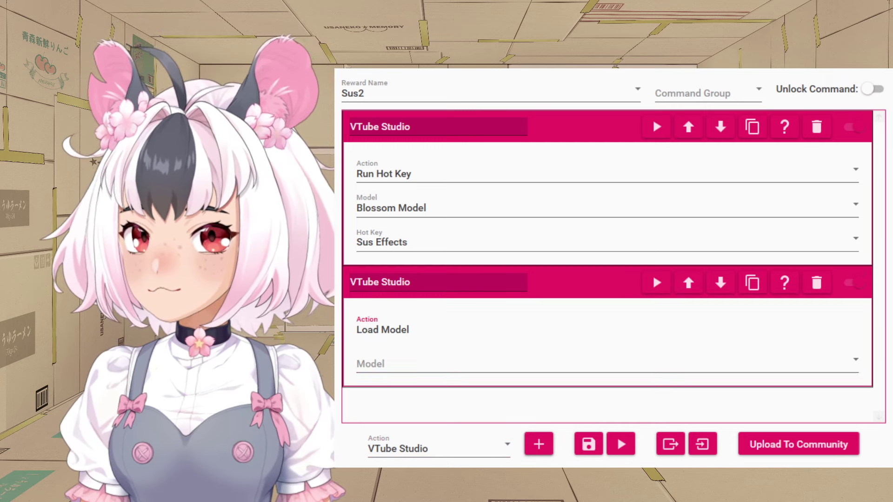
click(606, 375)
click(607, 363)
key(Tab)
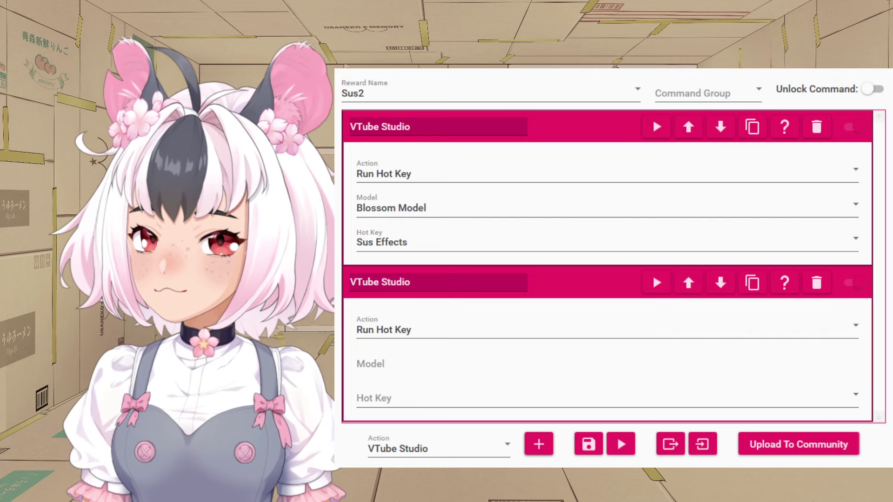
key(Down)
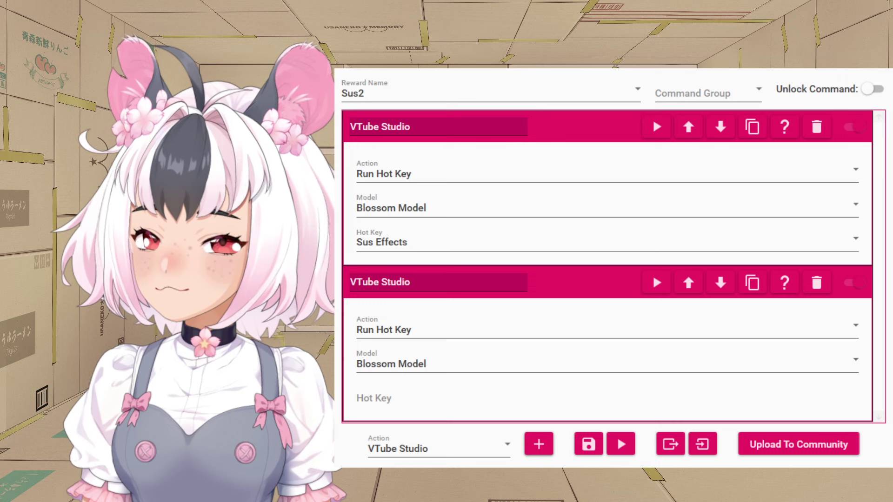
click(606, 398)
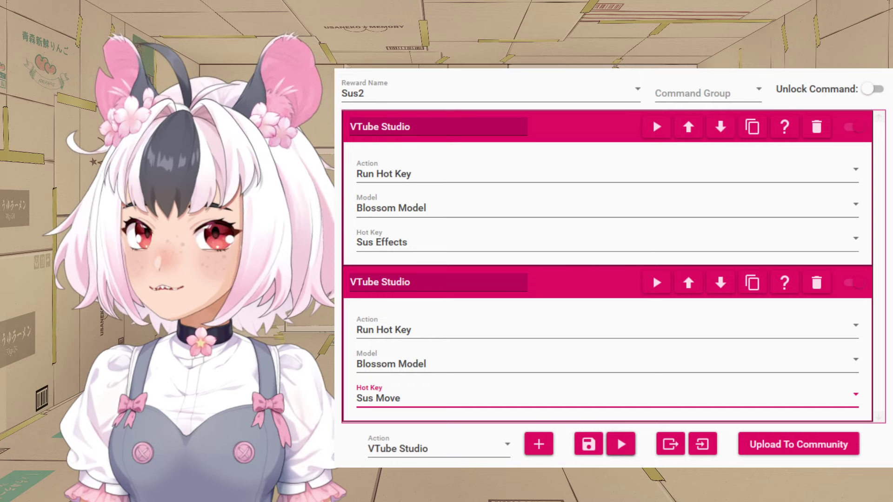
click(620, 444)
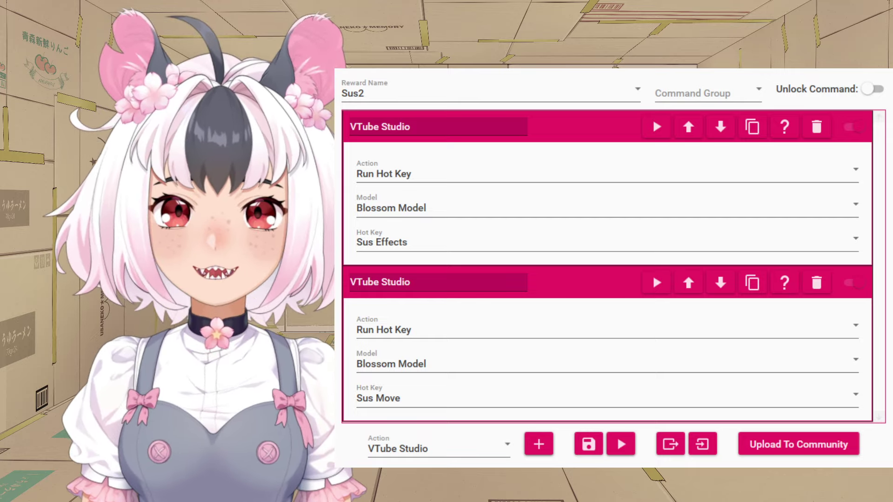
Add a Sound action playing "Among us sus sound effect.mp3" through the Mix It Up Overlay output
click(438, 447)
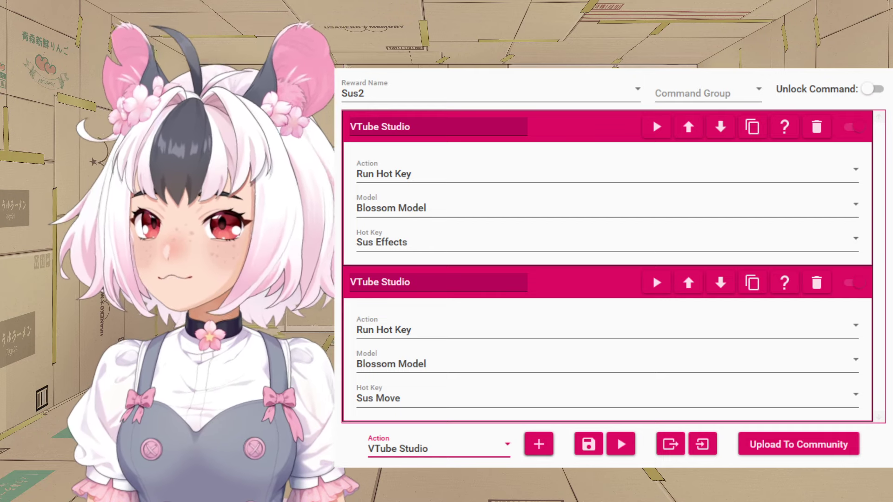
click(652, 274)
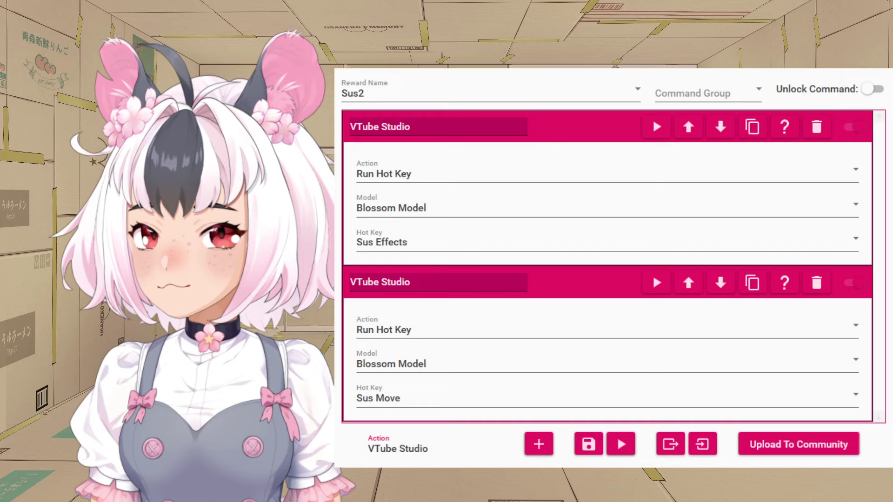
click(438, 242)
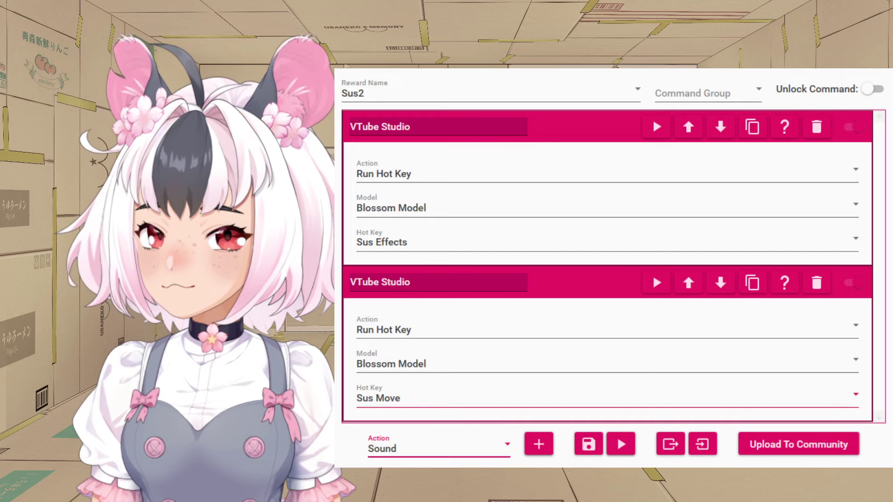
click(537, 444)
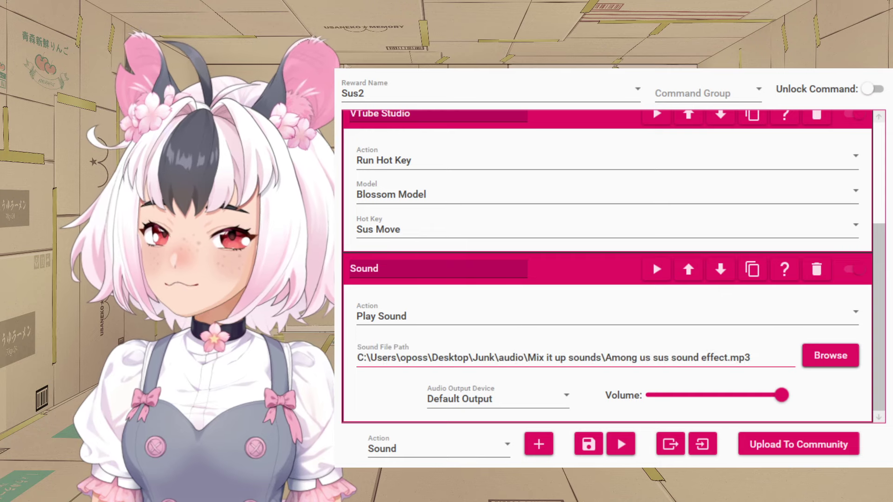
click(497, 398)
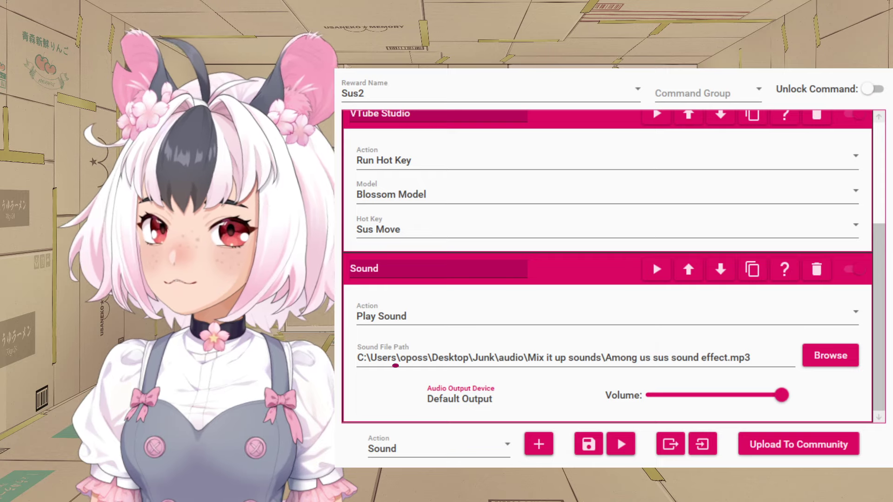
click(464, 398)
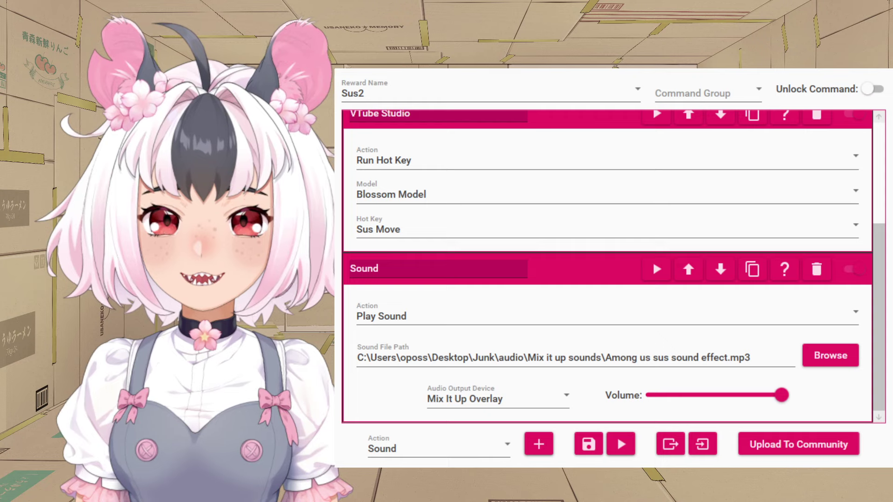
Add a Wait action after the sound and set its amount to 1 second
click(438, 448)
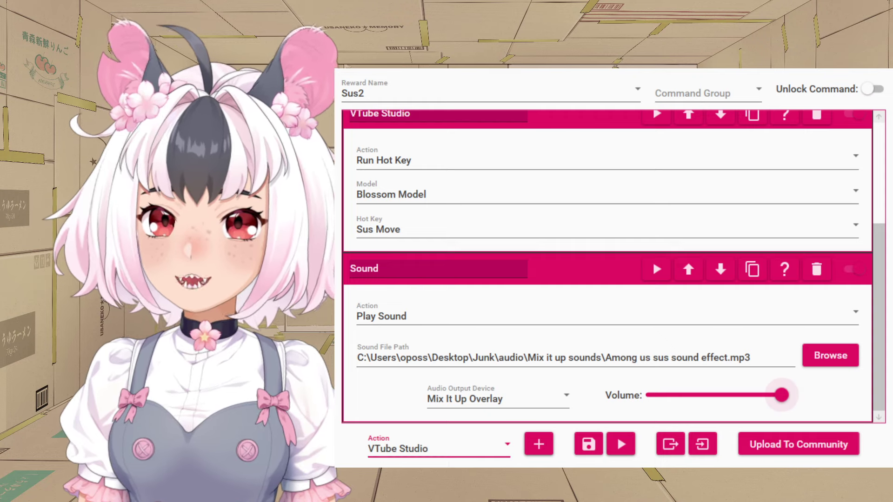
click(439, 448)
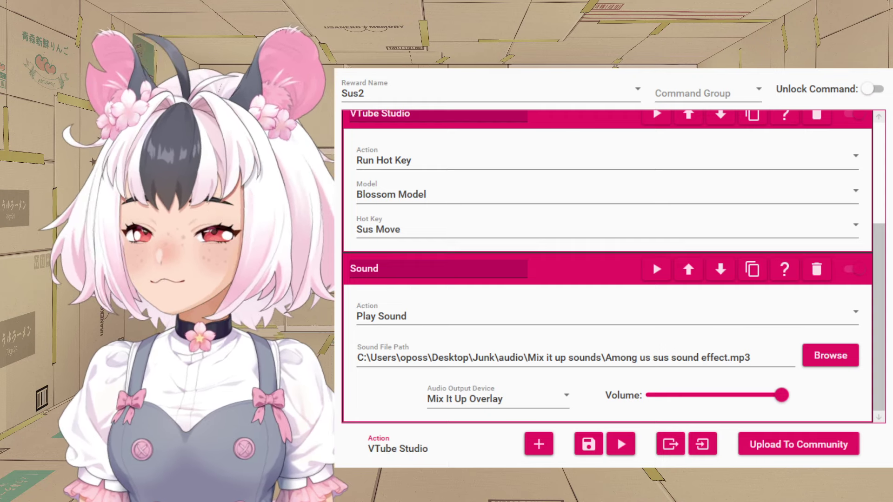
click(438, 325)
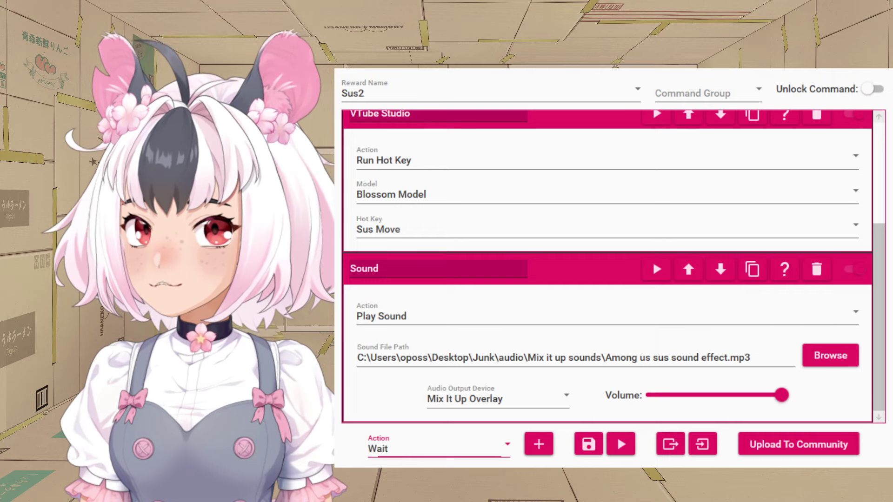
click(538, 444)
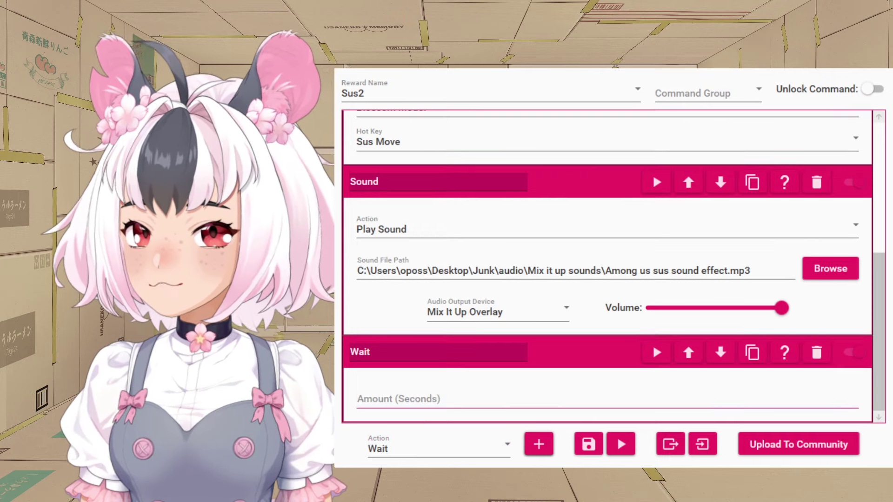
click(398, 398)
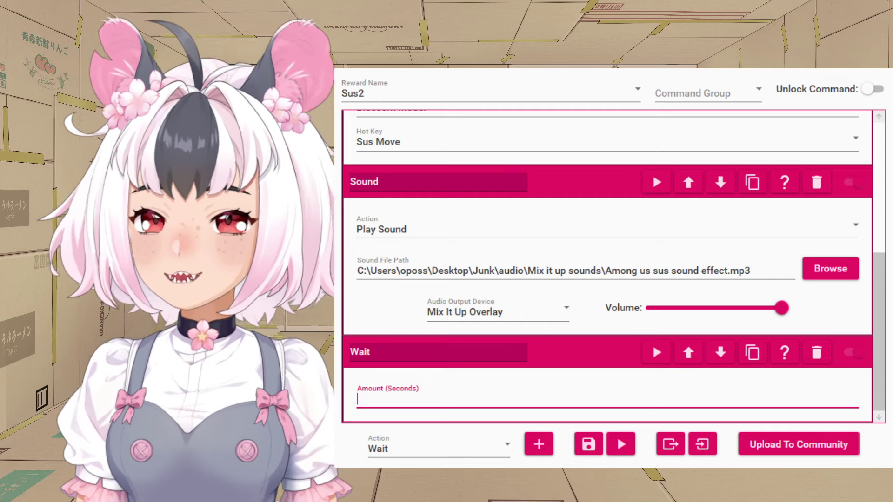
text(1)
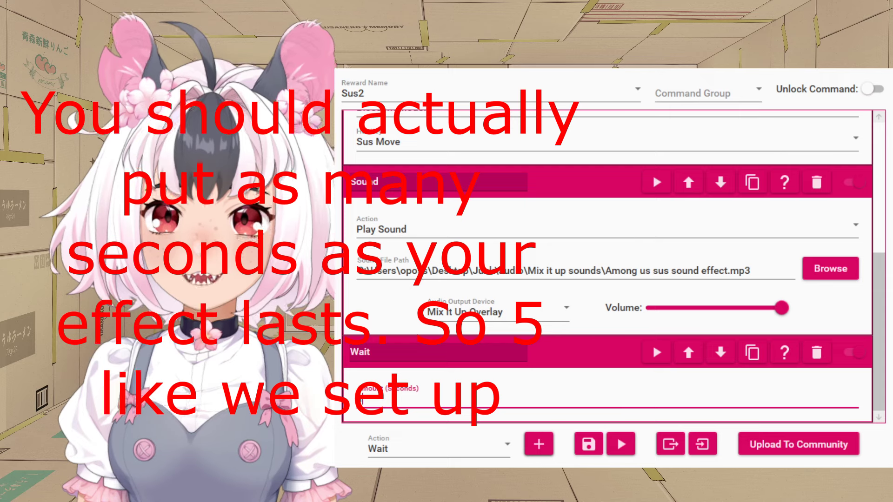
Add a third VTube Studio action after the wait and set it to Run Hot Key
key(Tab)
key(v)
key(Tab)
key(Return)
click(606, 365)
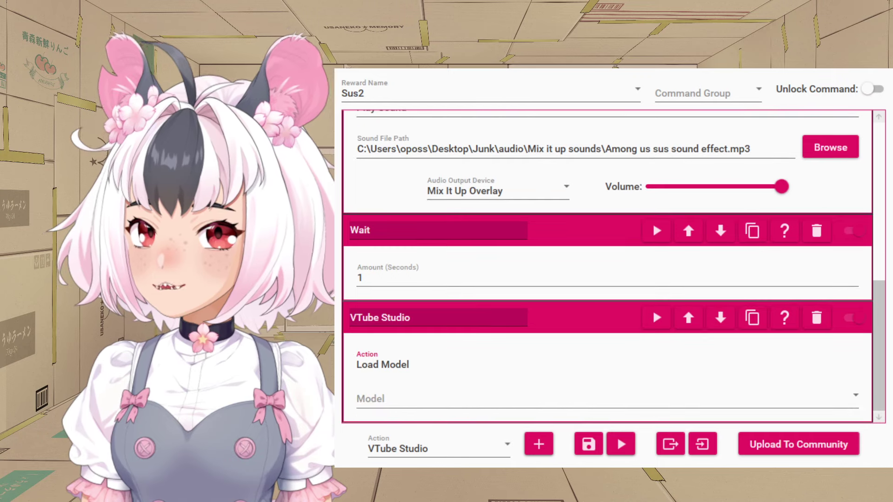
key(r)
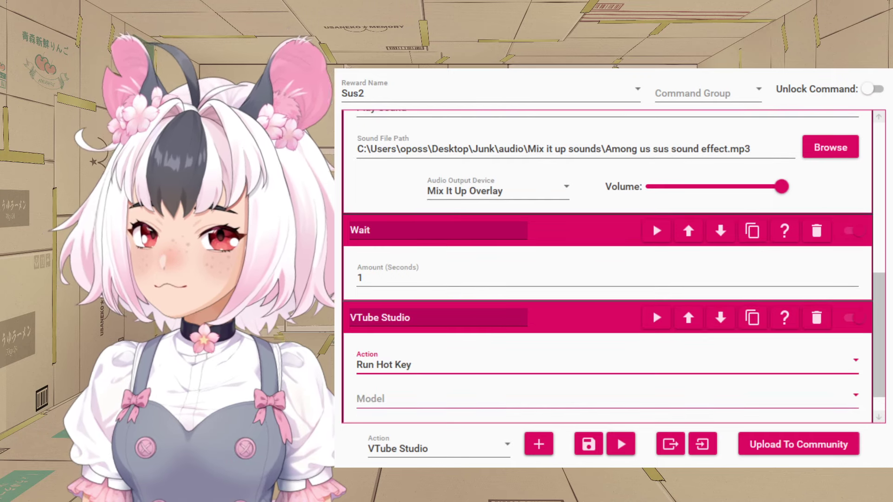
Set the last VTube Studio action's model to Blossom Model and its hot key to Just chatting
scroll(607, 266, down, 1)
key(Tab)
key(Down)
key(Down)
key(Down)
key(Up)
key(Up)
key(Down)
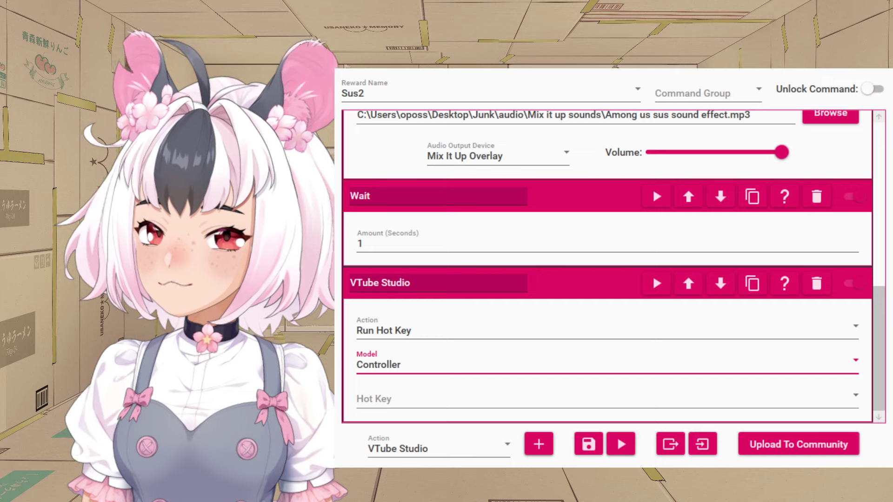
key(Up)
click(607, 399)
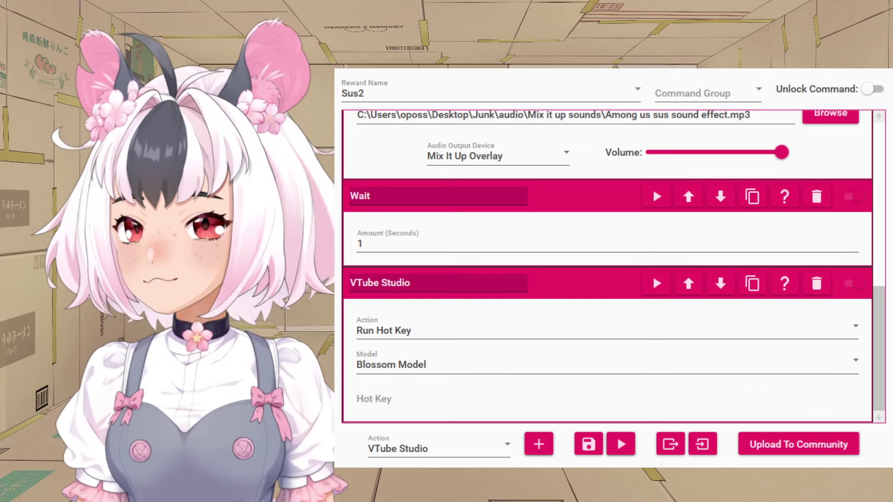
key(Down)
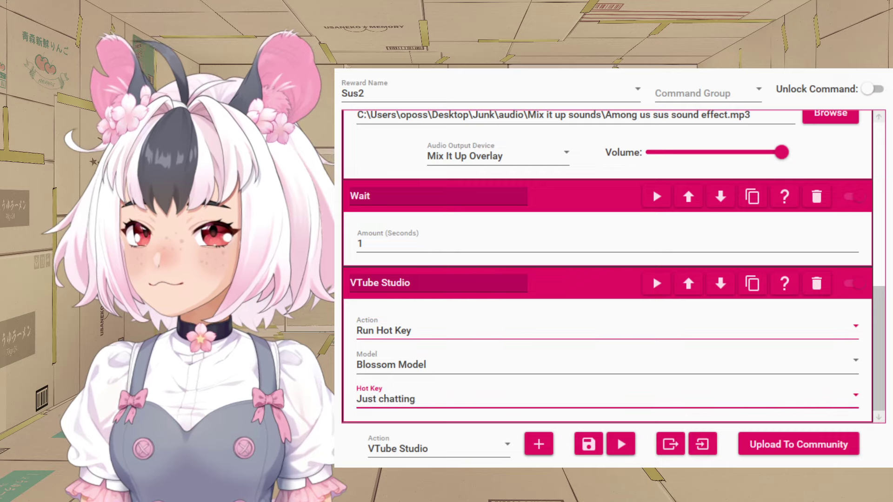
click(652, 187)
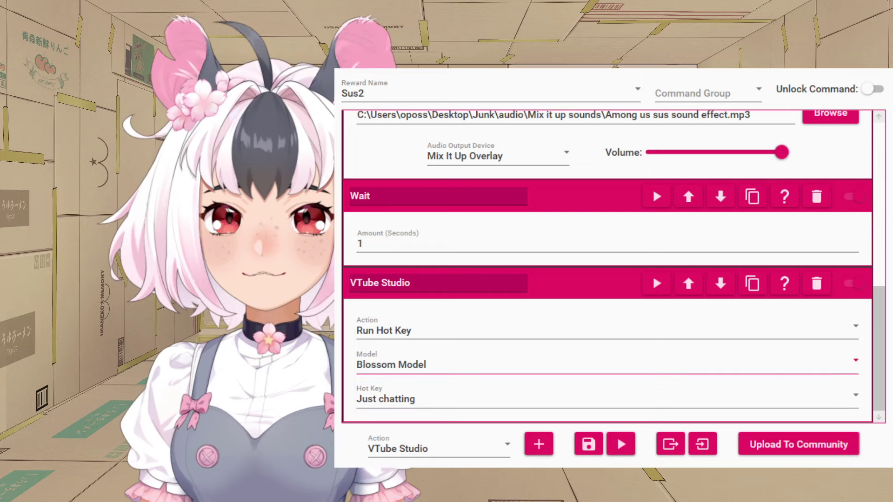
Set the Wait action's amount to 4 seconds
double_click(359, 243)
text(4)
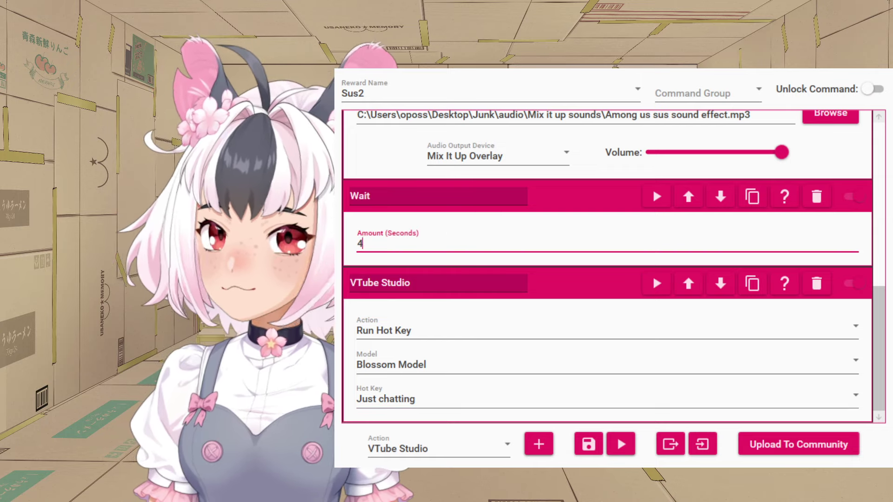
click(651, 187)
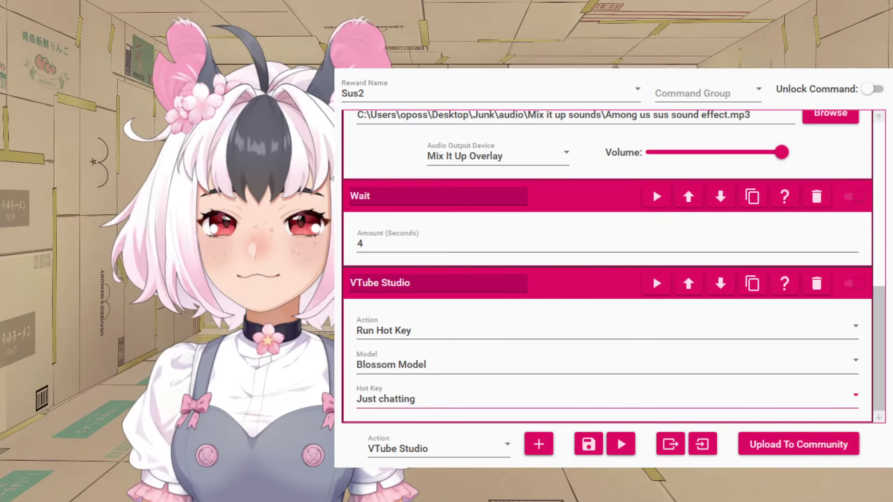
Set the Wait action's amount to 5 seconds
double_click(360, 243)
text(5)
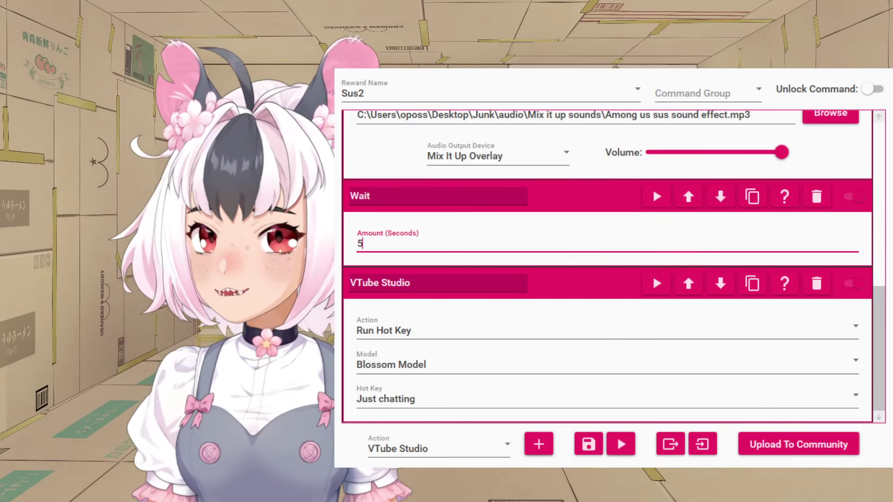
click(652, 188)
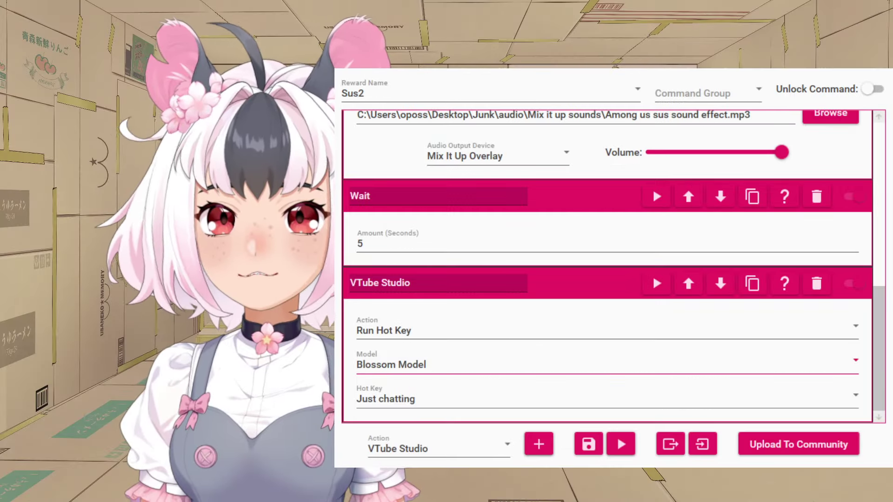
click(604, 331)
click(652, 188)
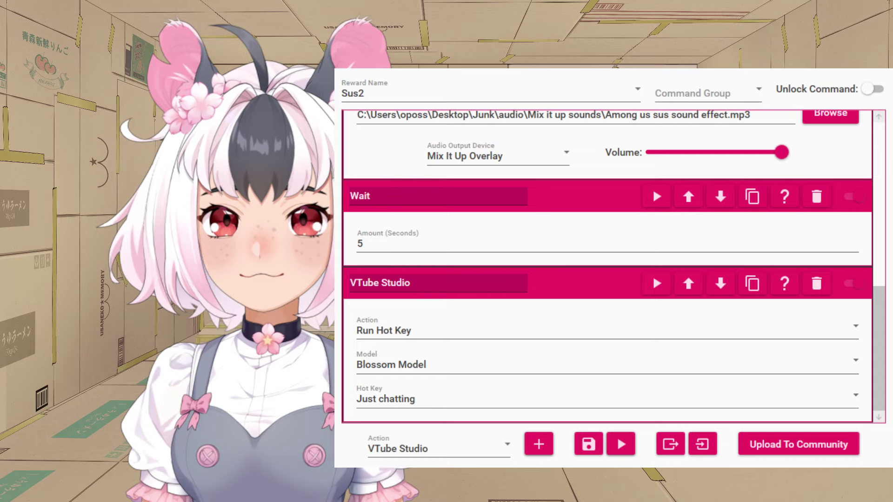